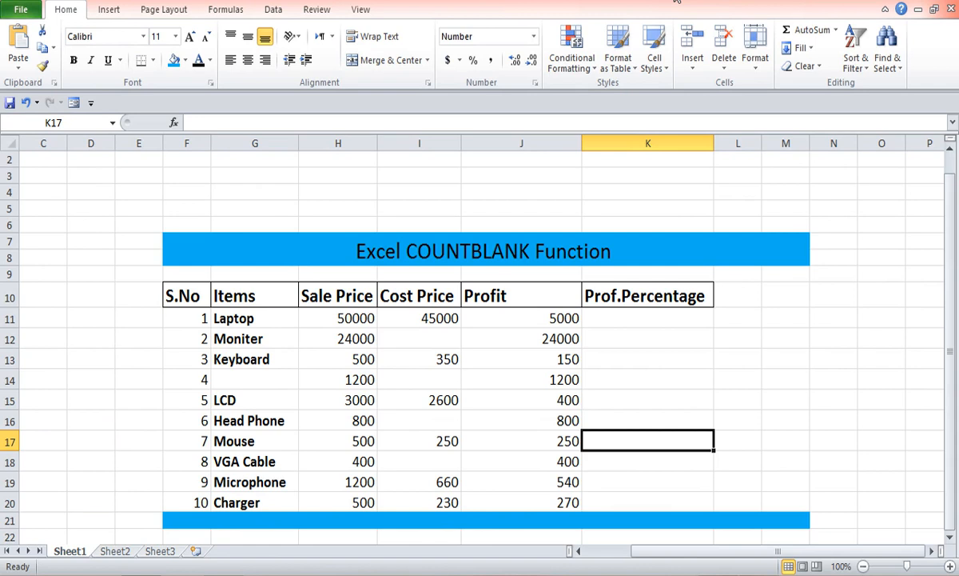
Inspect the empty Cost Price cells in the Moniter, item 4, Head Phone and VGA Cable rows.
left_click_drag(951, 296, 951, 296)
left_click(414, 338)
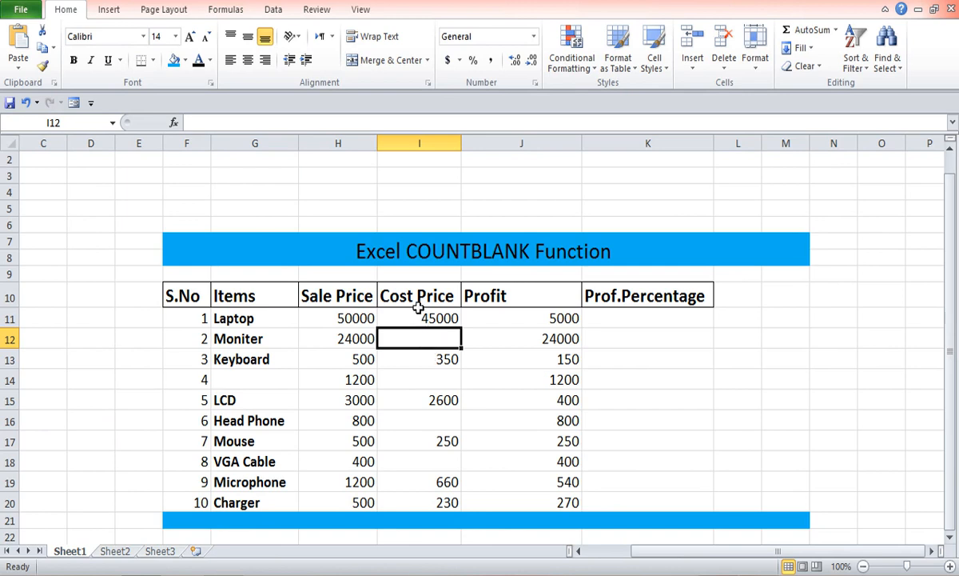
left_click(439, 379)
left_click(438, 423)
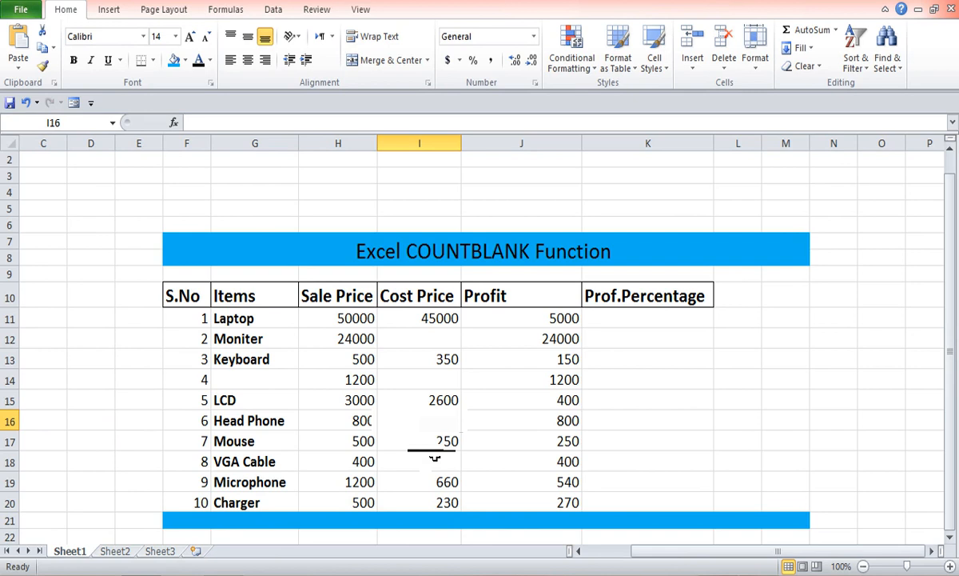
left_click(435, 458)
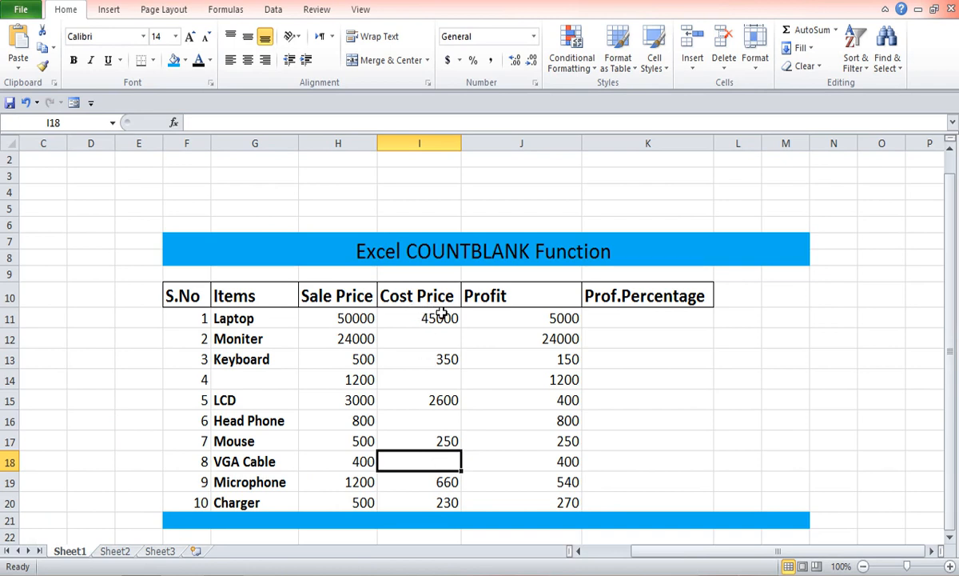
Enter a COUNTBLANK formula over I11:I20 in the blue row cell below the Cost Price column.
left_click(423, 520)
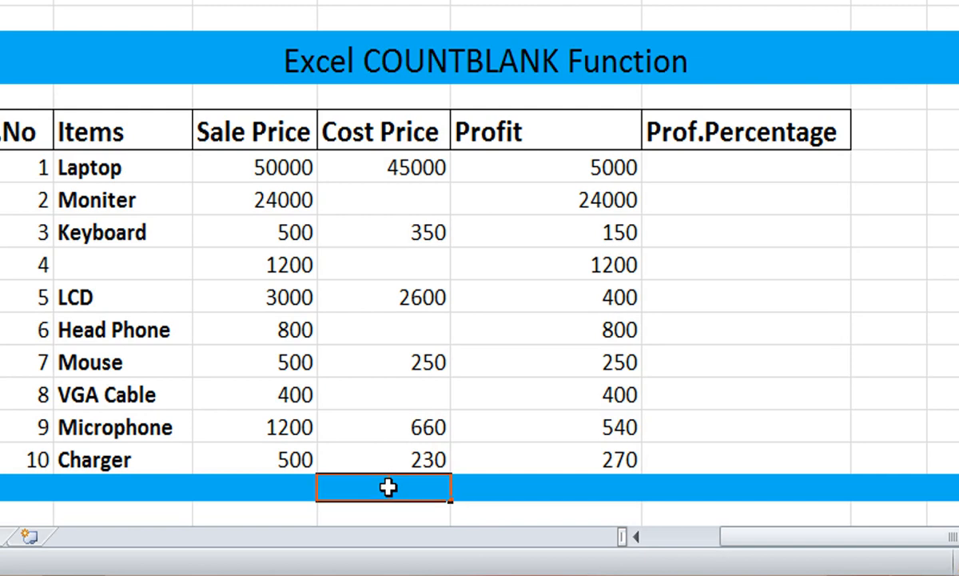
type("=count")
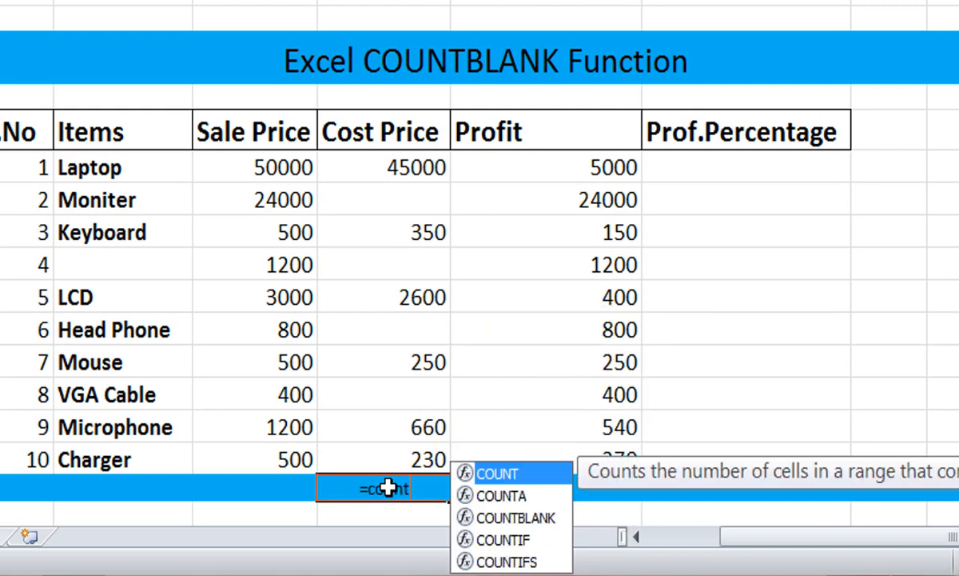
double_click(536, 525)
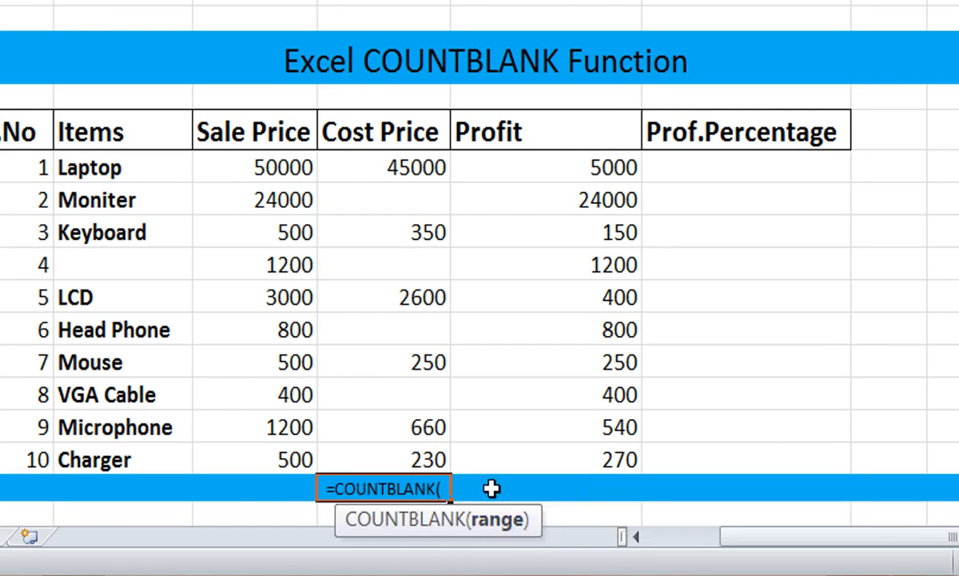
left_click(417, 163)
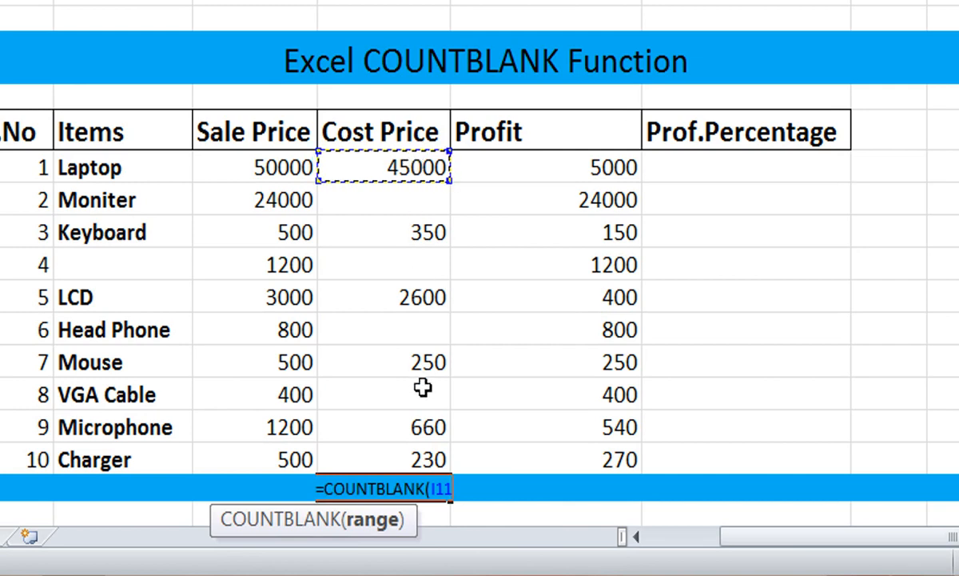
left_click(408, 462, "shift")
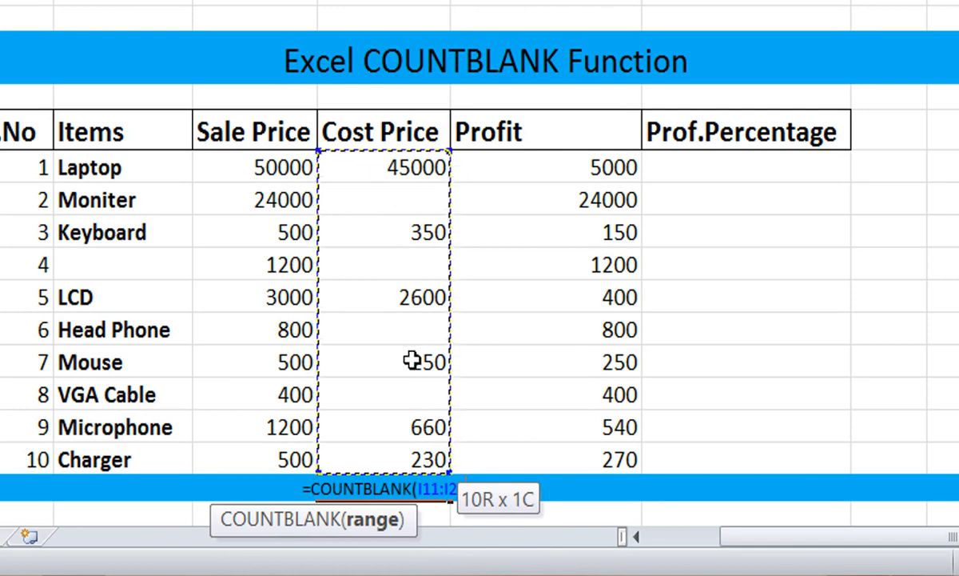
key("Return")
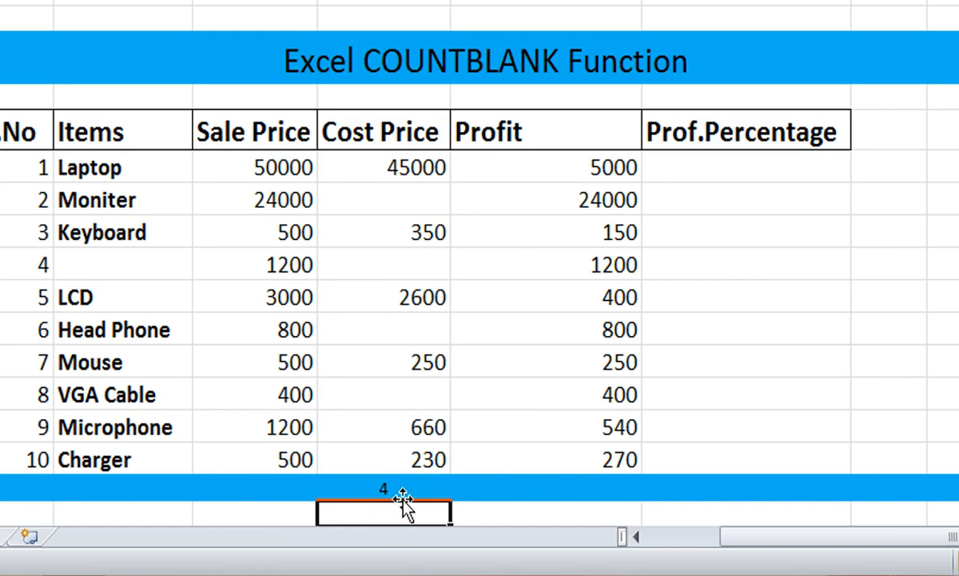
Check the COUNTBLANK result against each blank Cost Price cell, from the VGA Cable row up to Moniter.
left_click(414, 394)
left_click(419, 329)
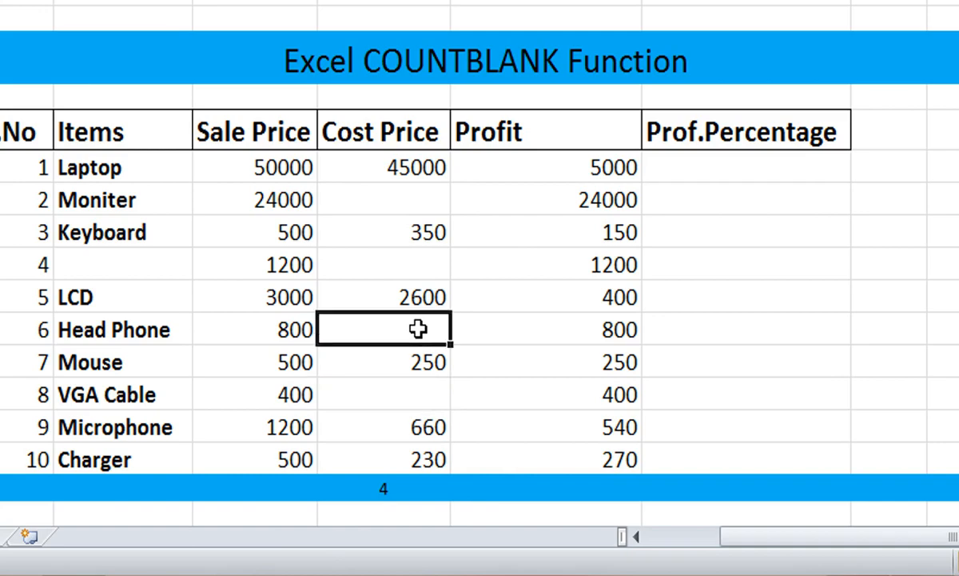
left_click(421, 261)
left_click(418, 204)
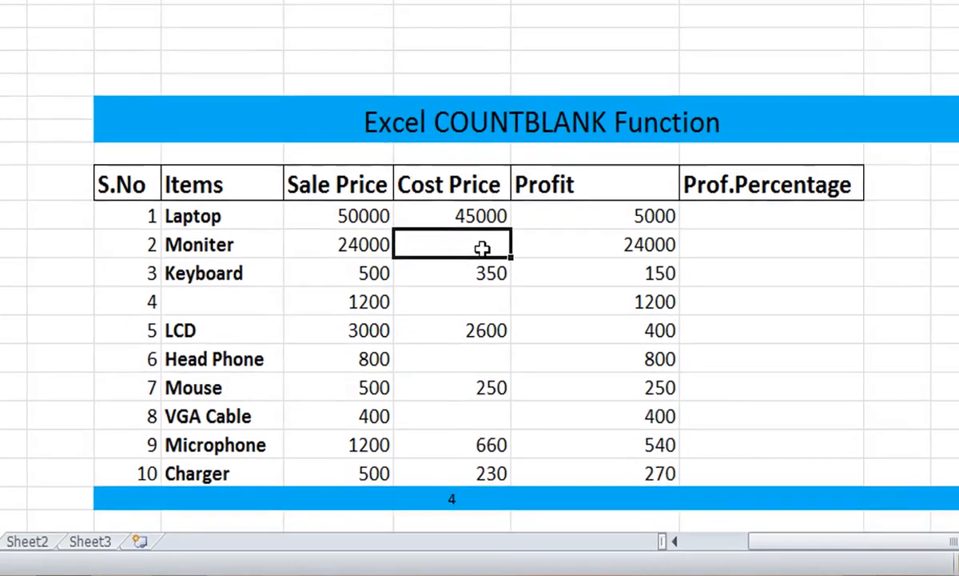
Count the blank Items cells with COUNTBLANK over G11:G20 in cell G21 and check the result against the empty item cell.
left_click(91, 493)
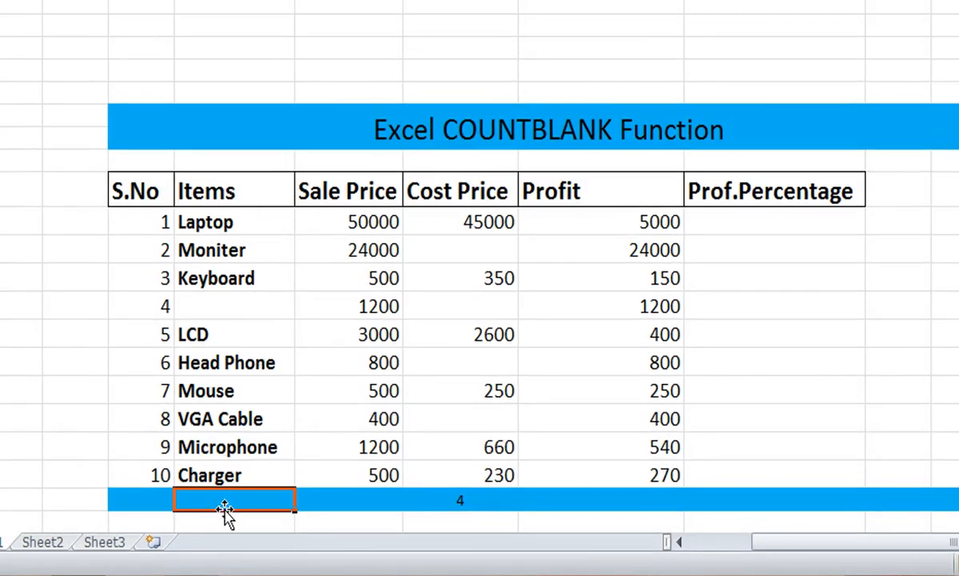
type("=count")
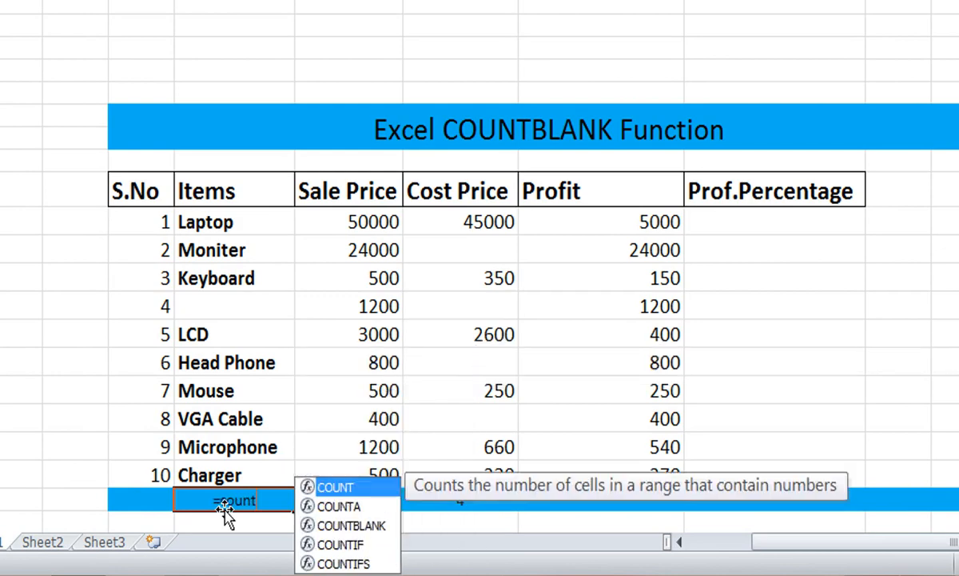
double_click(349, 526)
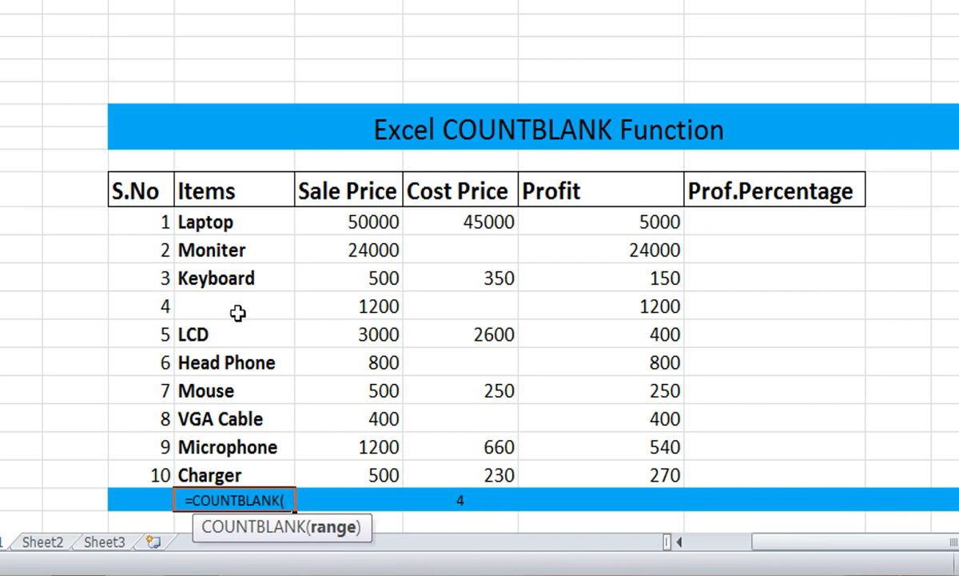
left_click(241, 224)
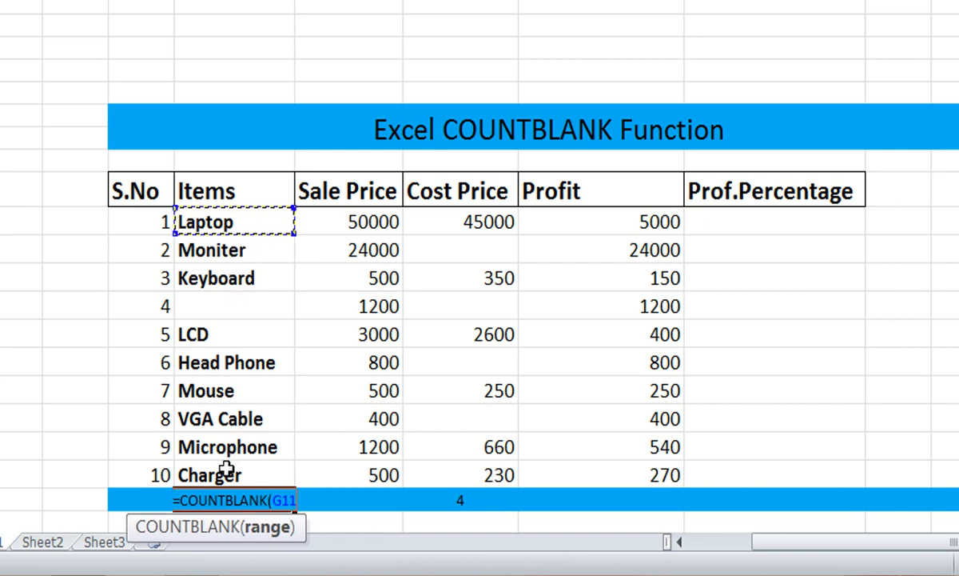
left_click_drag(241, 224, 227, 470)
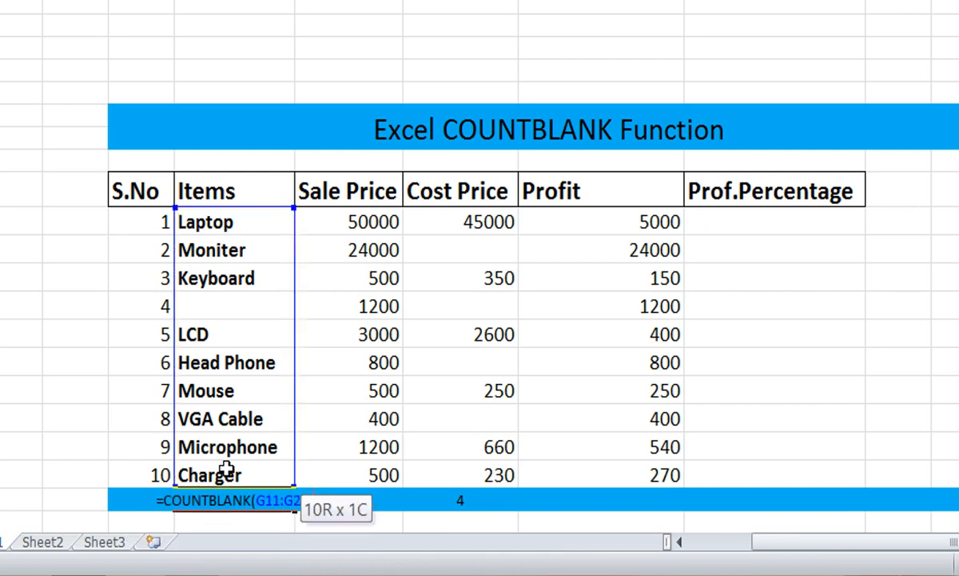
key("Return")
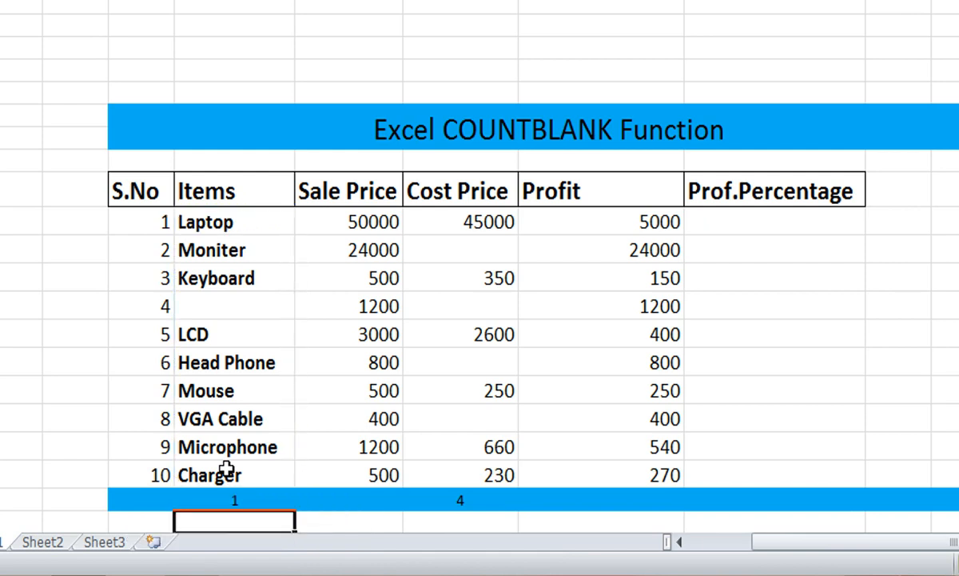
left_click(257, 499)
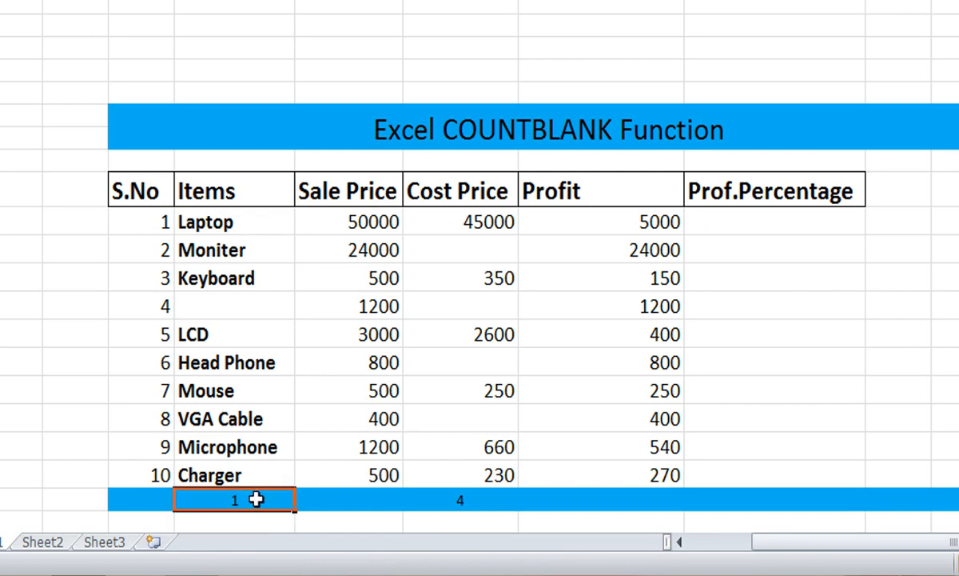
left_click(244, 314)
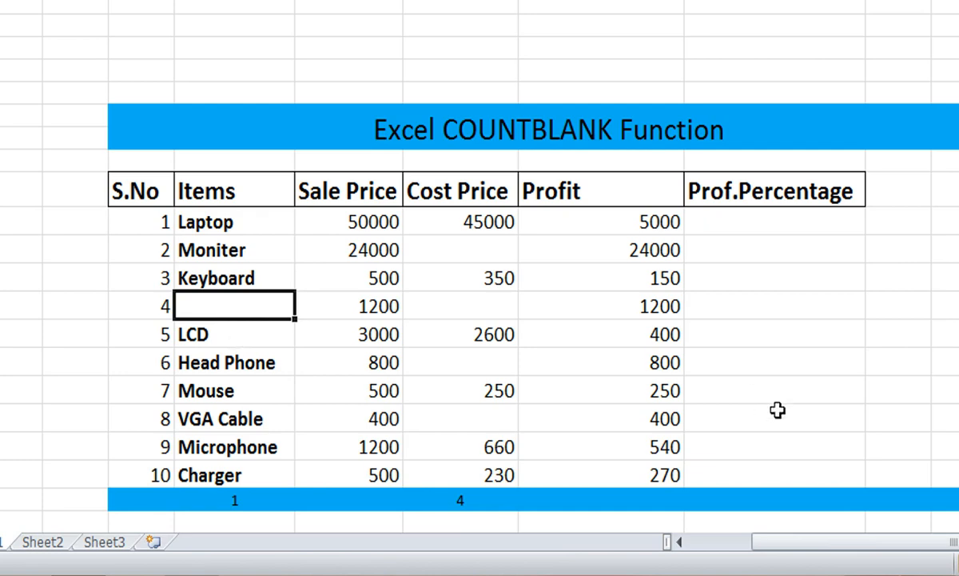
Count the blank Prof.Percentage cells with COUNTBLANK over K11:K20 in cell K21 and check the result against the column.
left_click(783, 498)
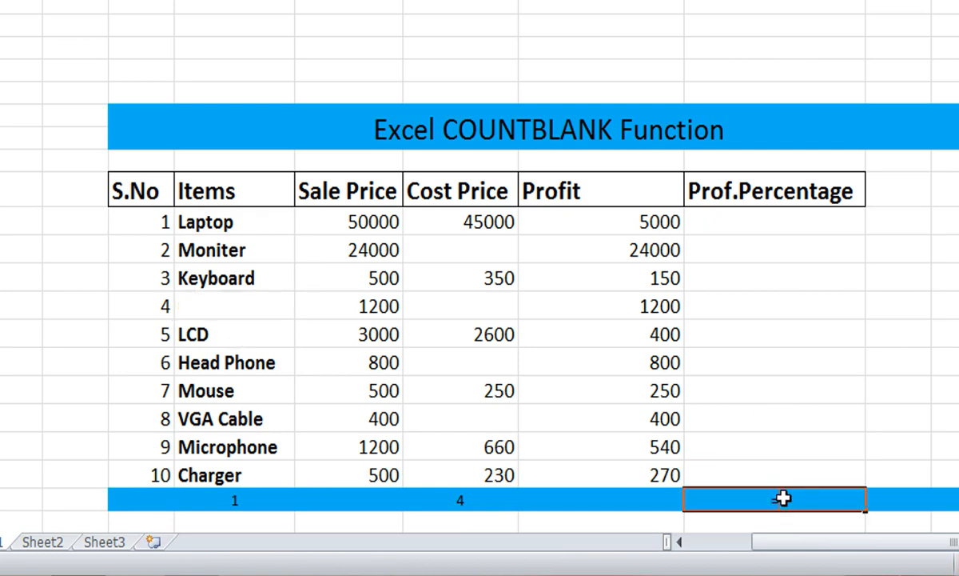
type("=count")
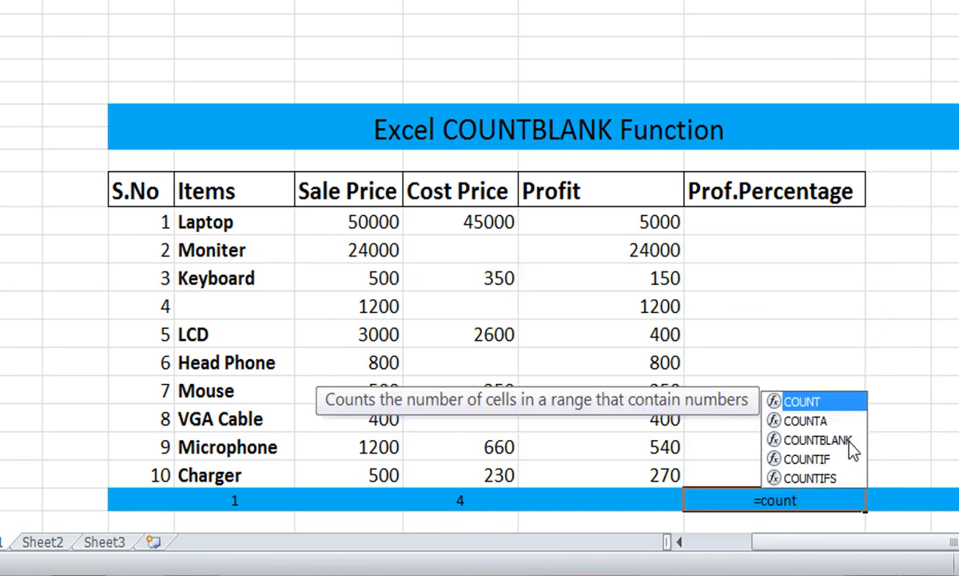
double_click(799, 441)
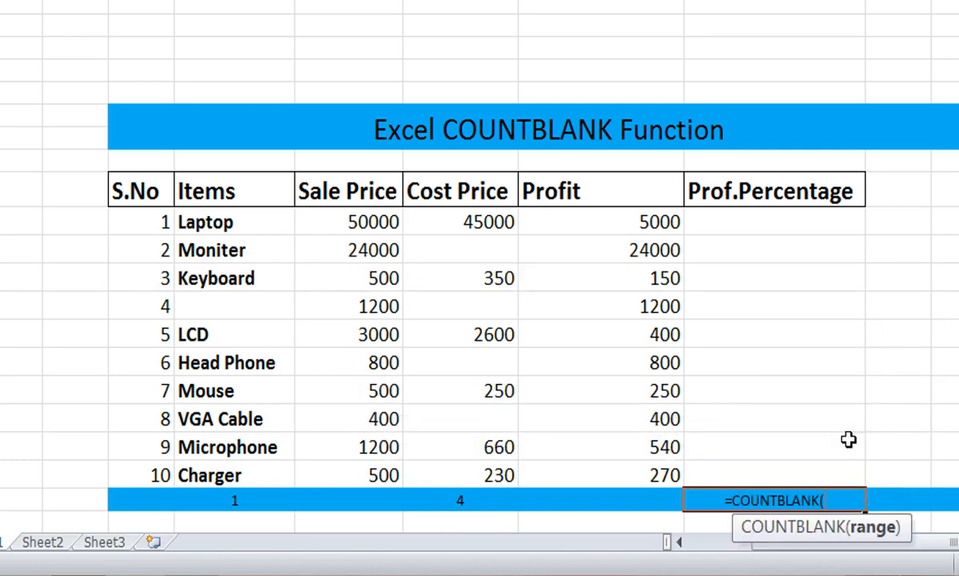
left_click(789, 222)
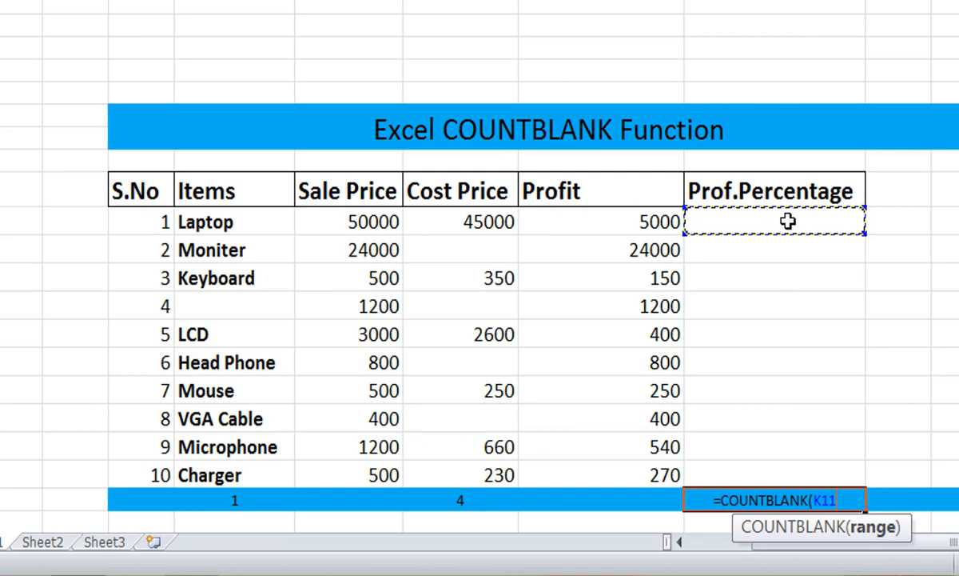
left_click(775, 476, "shift")
key("Return")
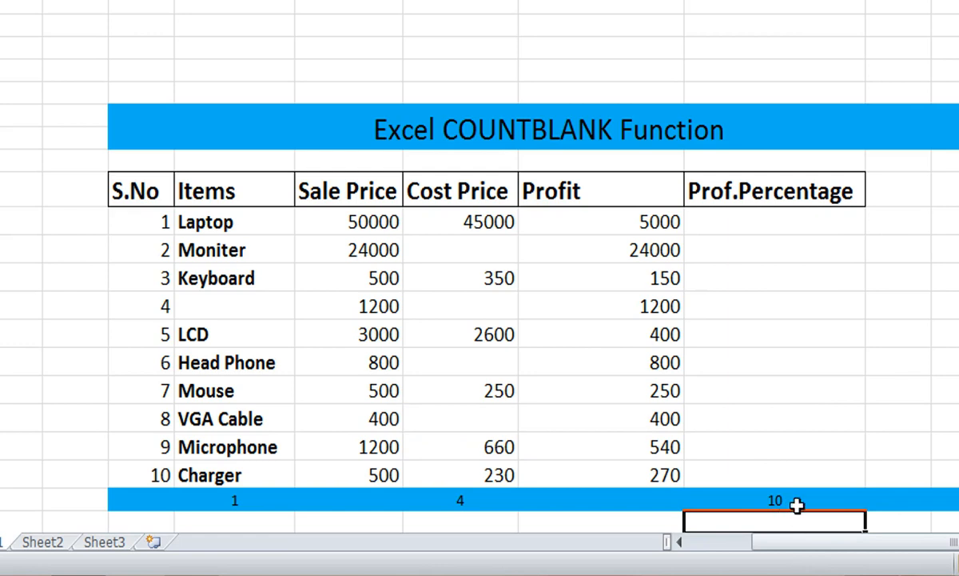
left_click(792, 222)
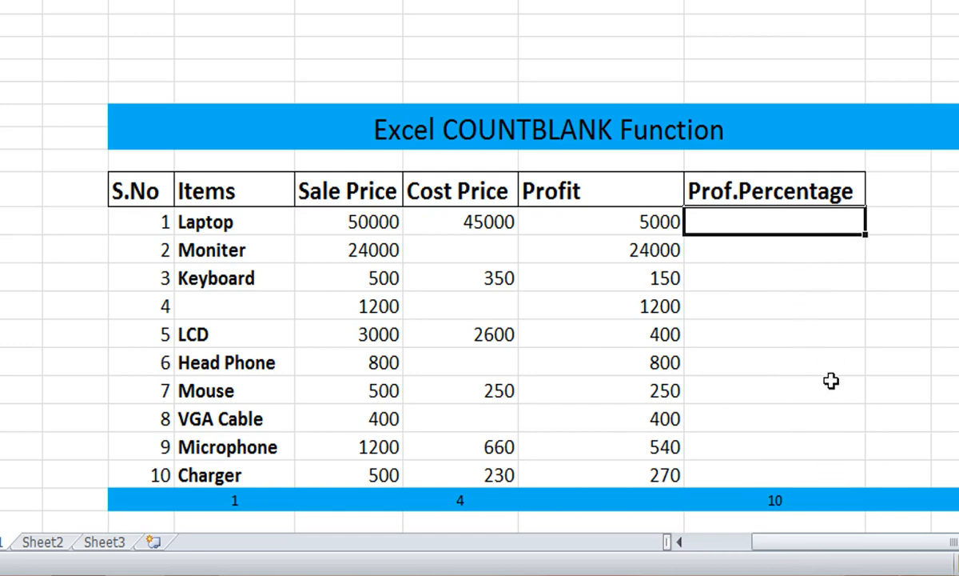
left_click(795, 509)
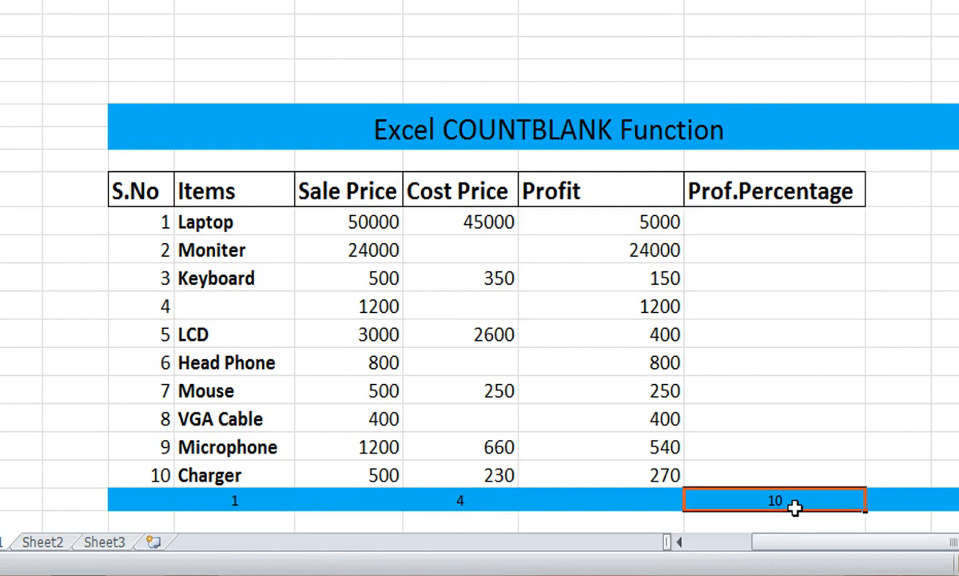